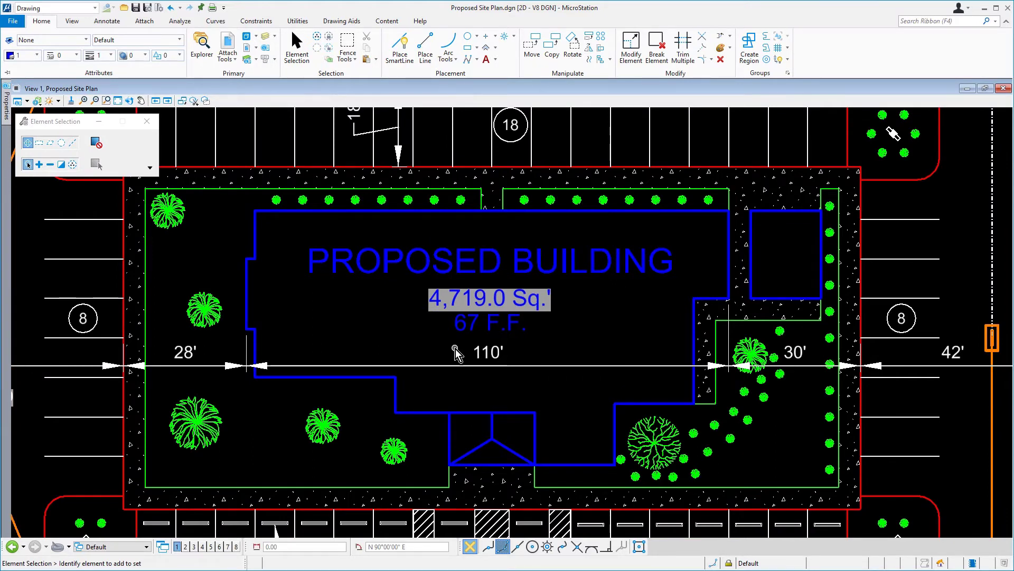
Activate the Proposed Building reference in the site plan and make Building_patt the active level.
right_click(420, 211)
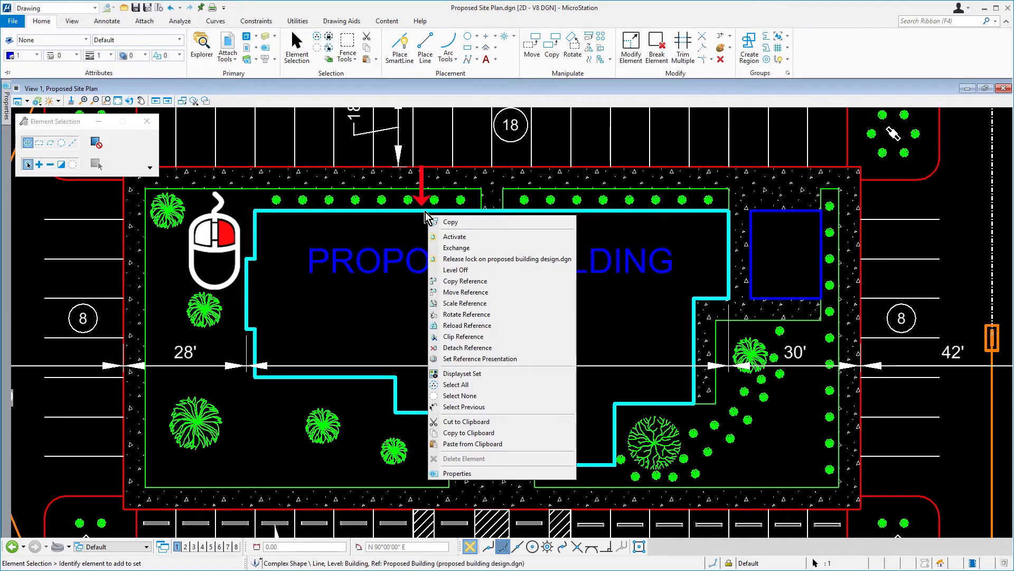
left_click(482, 238)
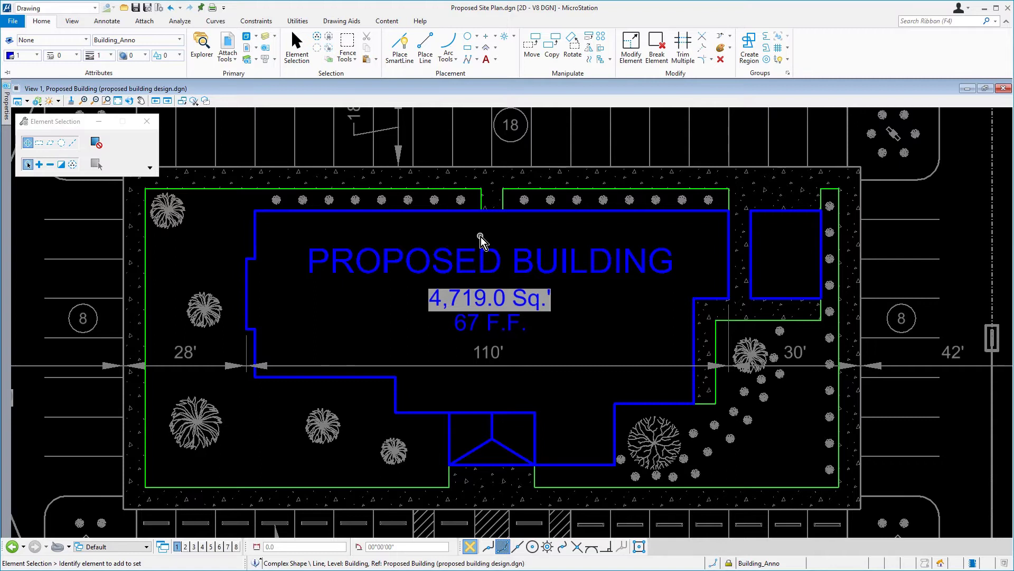
left_click(175, 42)
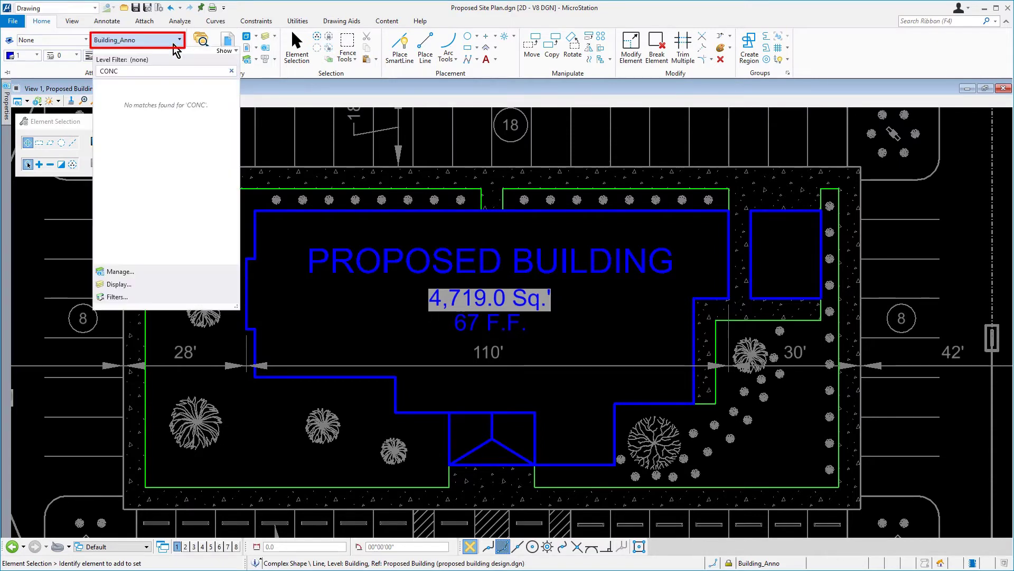
left_click(231, 71)
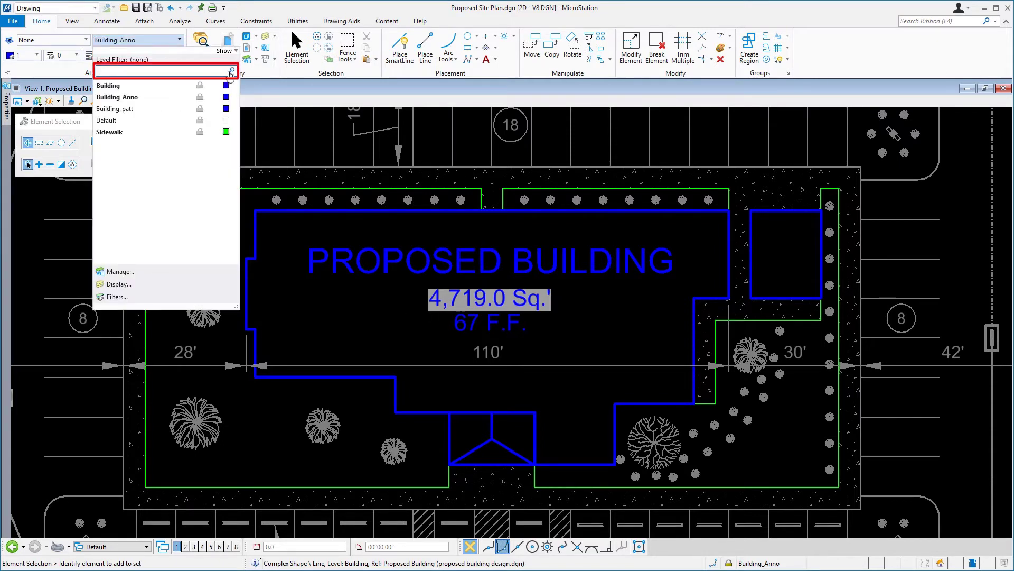
left_click(140, 109)
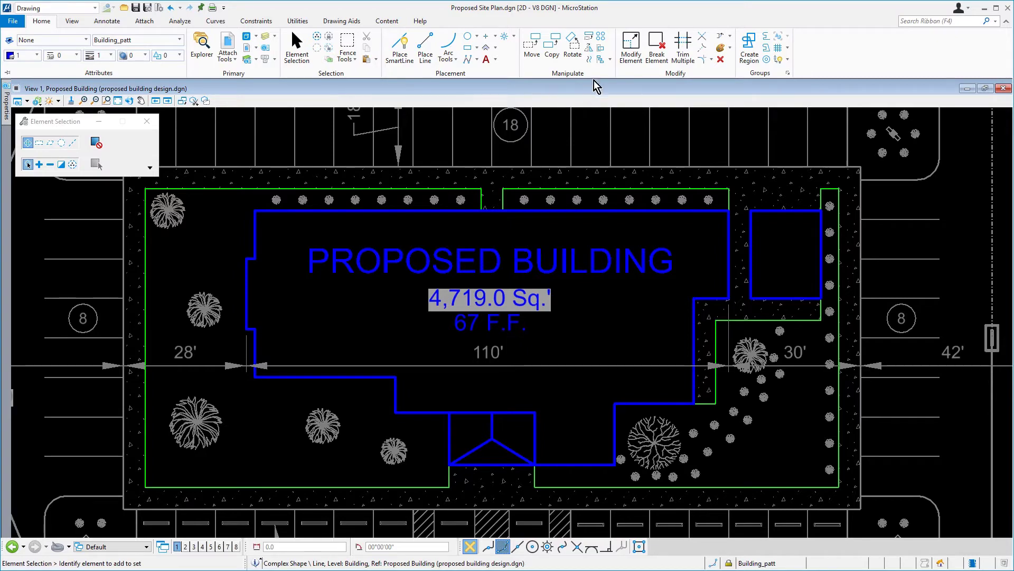
Set up Move Parallel to make copies at a distance of 5 using the active attributes.
left_click(590, 63)
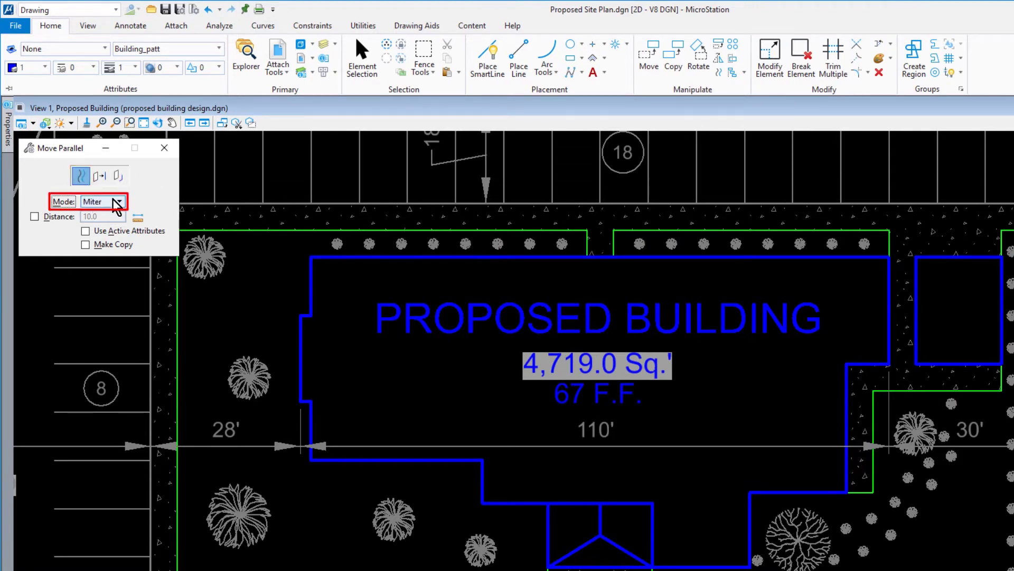
left_click(34, 216)
double_click(116, 216)
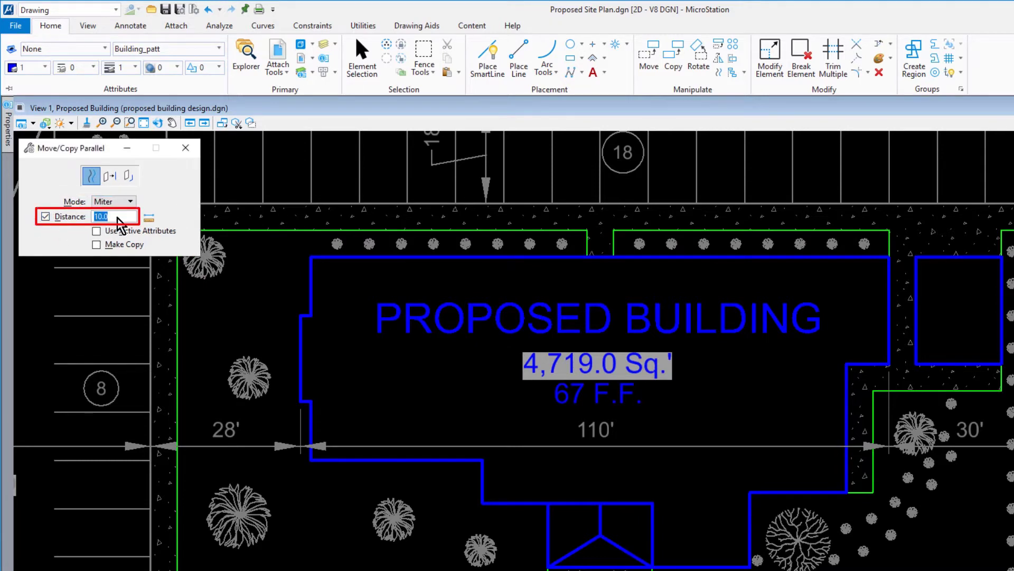
type("5")
key("Tab")
left_click(97, 231)
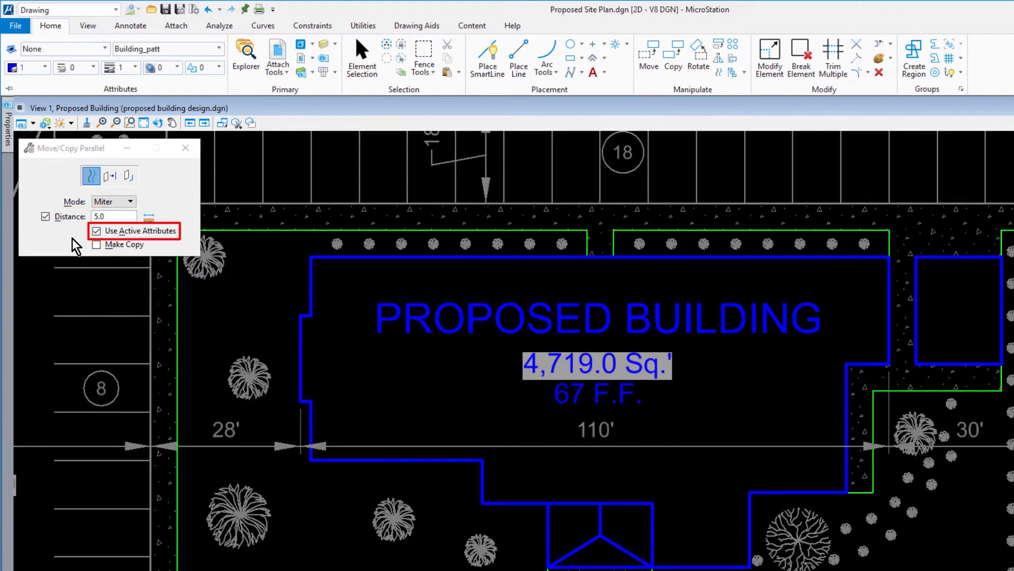
left_click(97, 245)
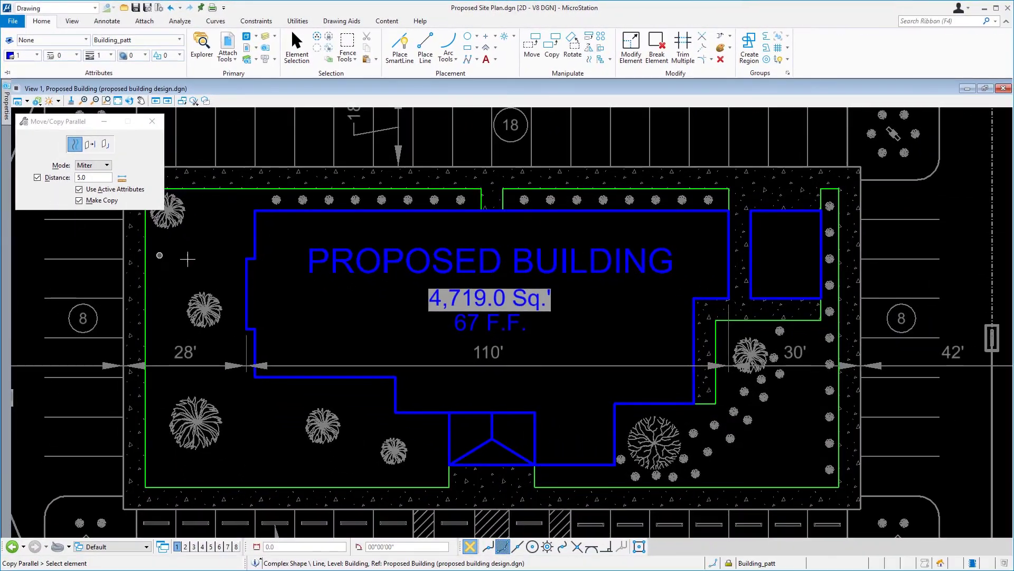
Copy the main building outline and the small adjacent rectangular outline parallel towards their insides.
left_click(492, 211)
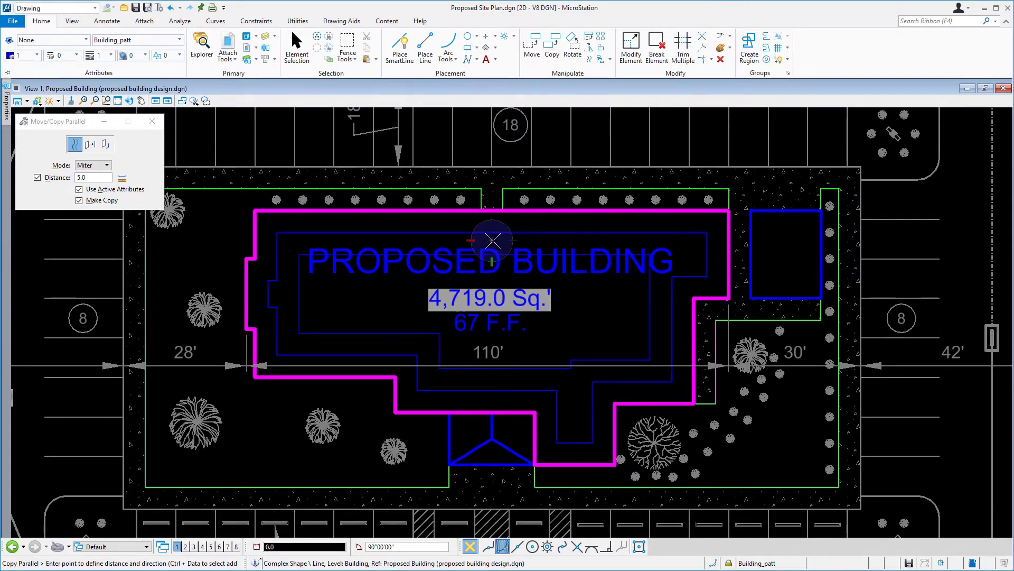
left_click(492, 240)
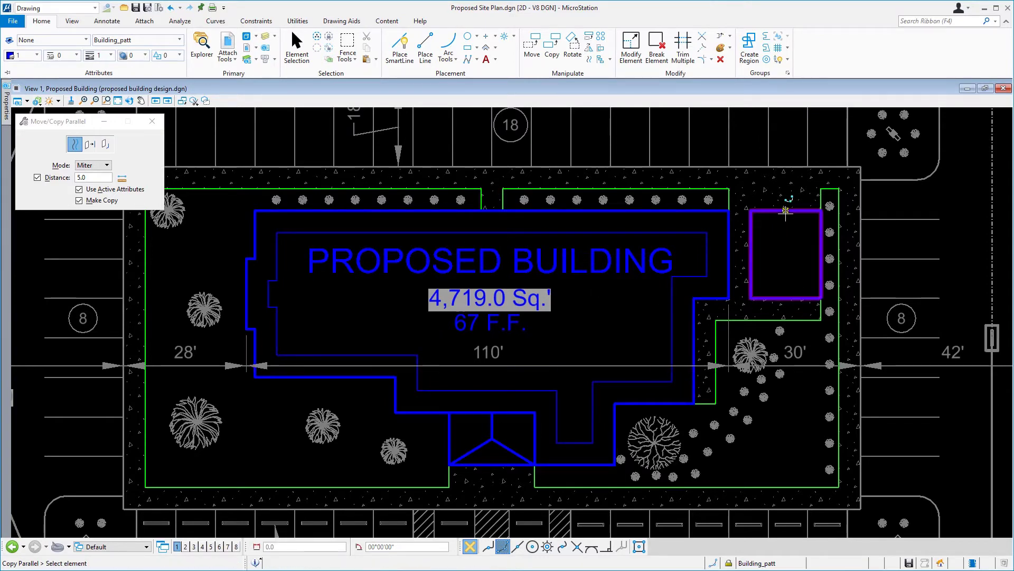
left_click(786, 213)
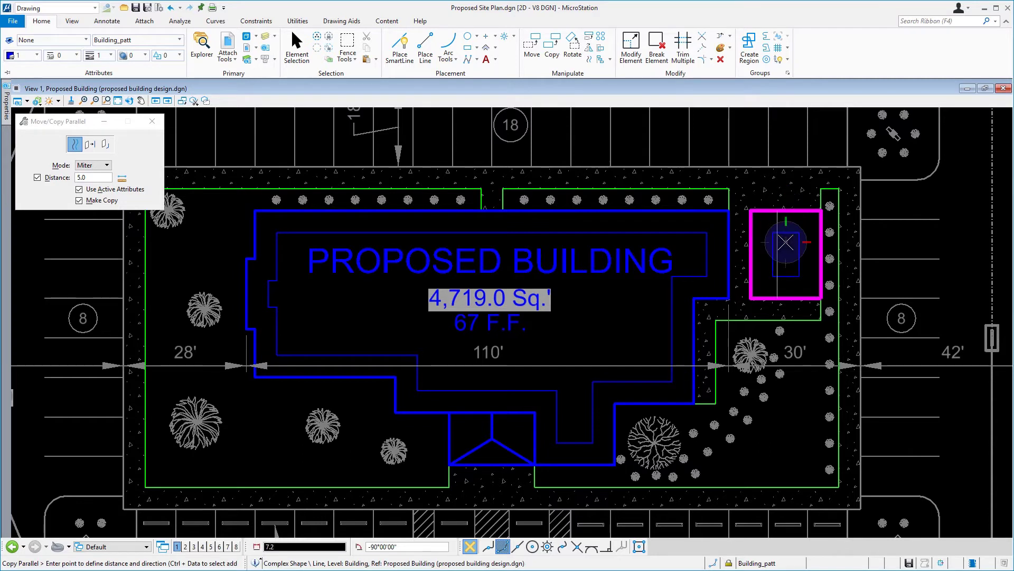
left_click(786, 243)
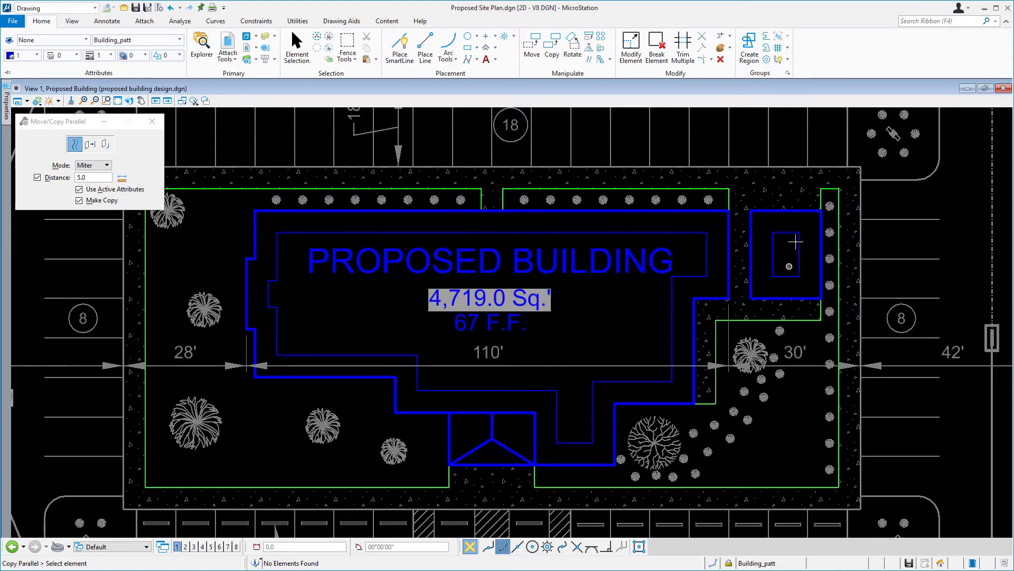
Set up Hatch Area with the Difference method, spacing 2, angle 45° and Drop Pattern enabled.
left_click(104, 22)
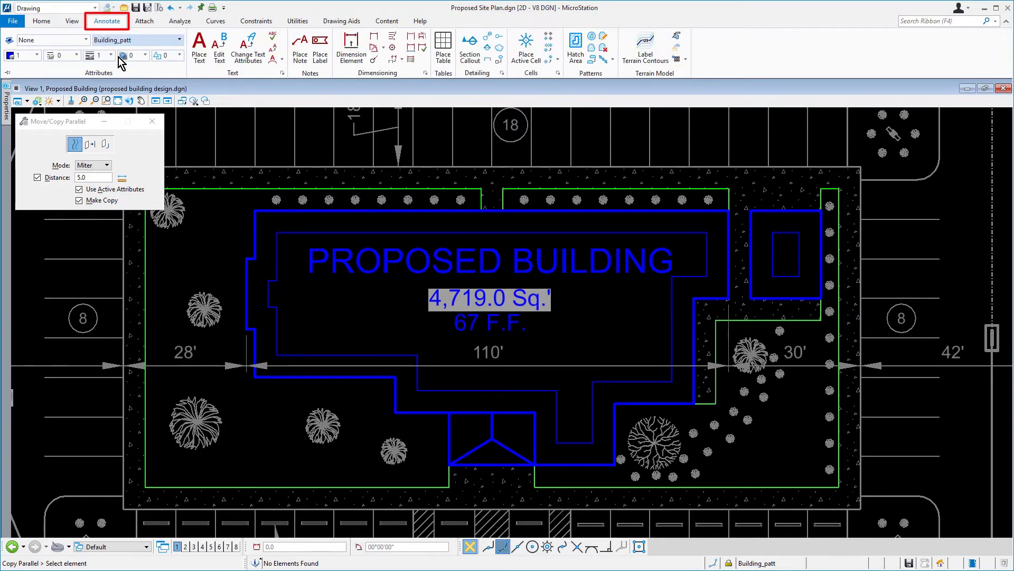
left_click(580, 53)
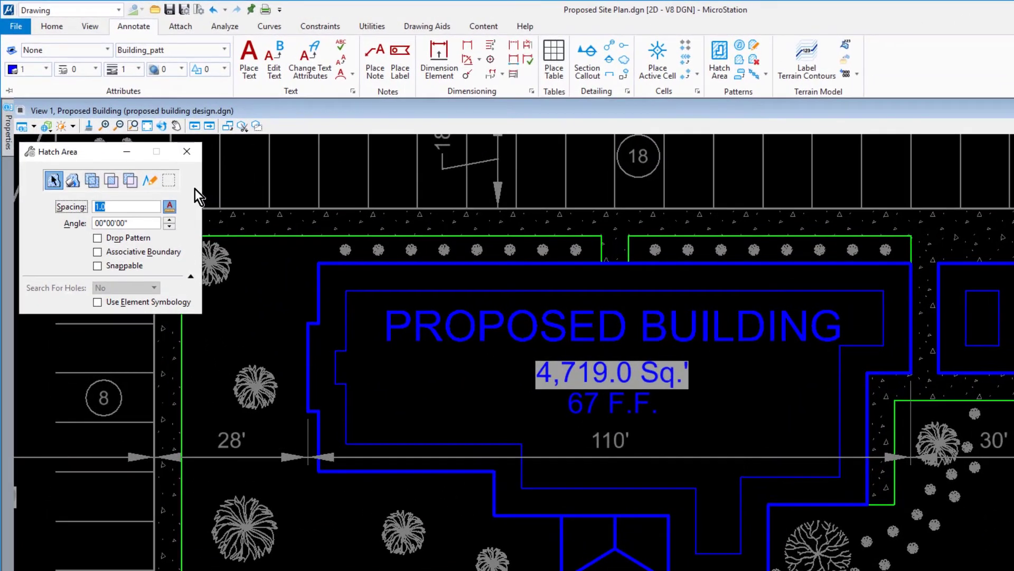
left_click(132, 184)
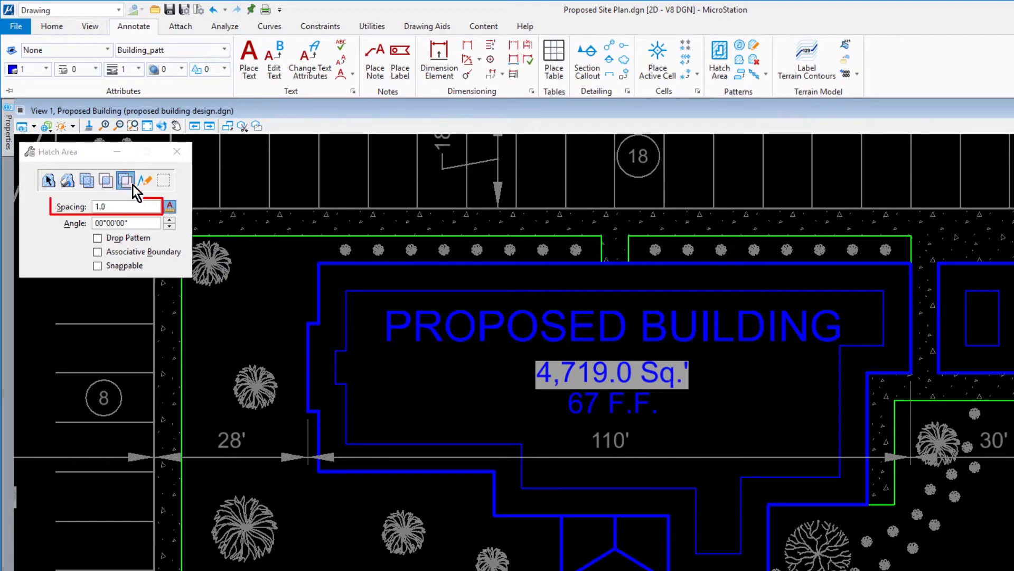
type("2")
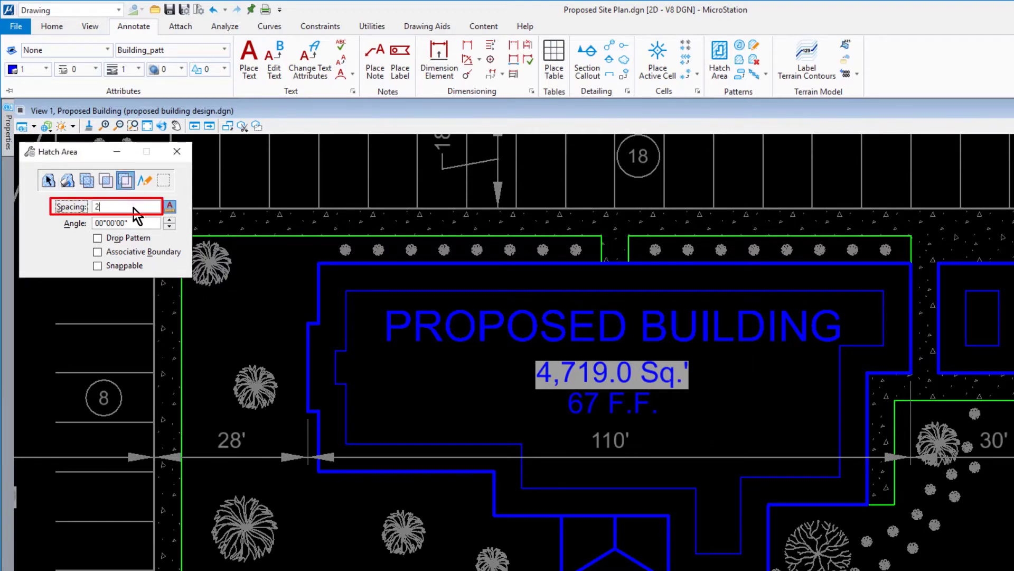
key("Tab")
type("45")
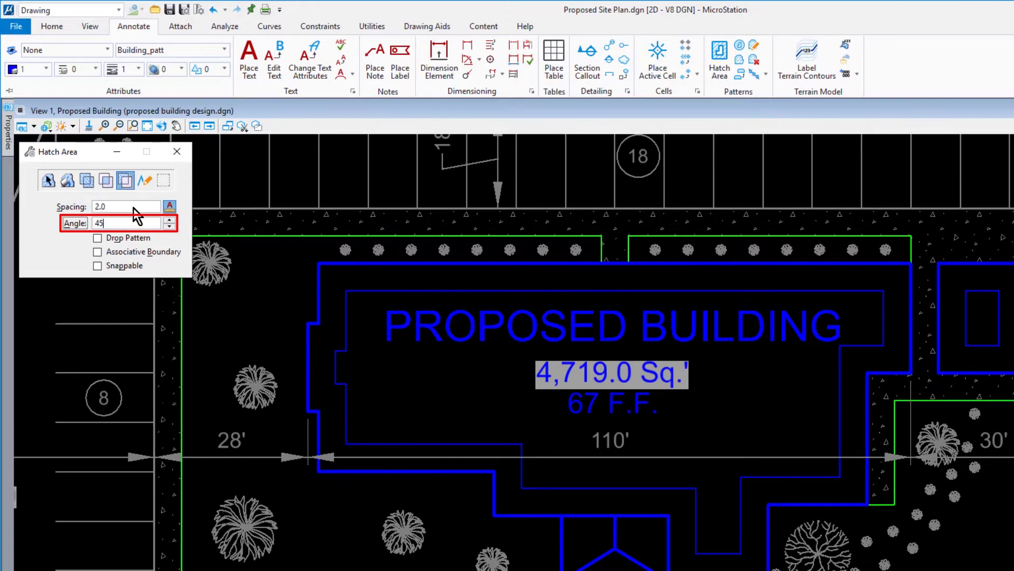
key("Tab")
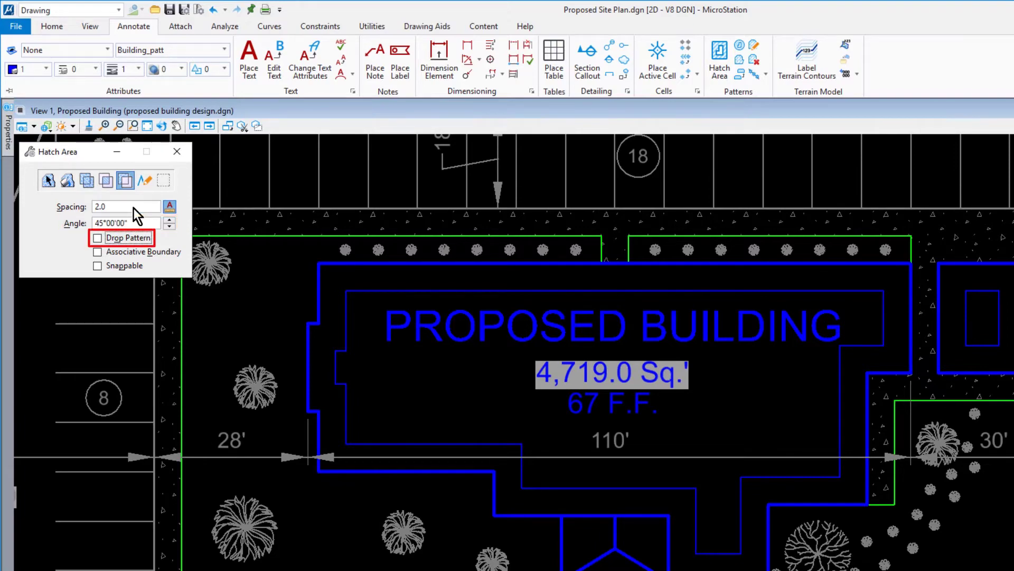
left_click(98, 238)
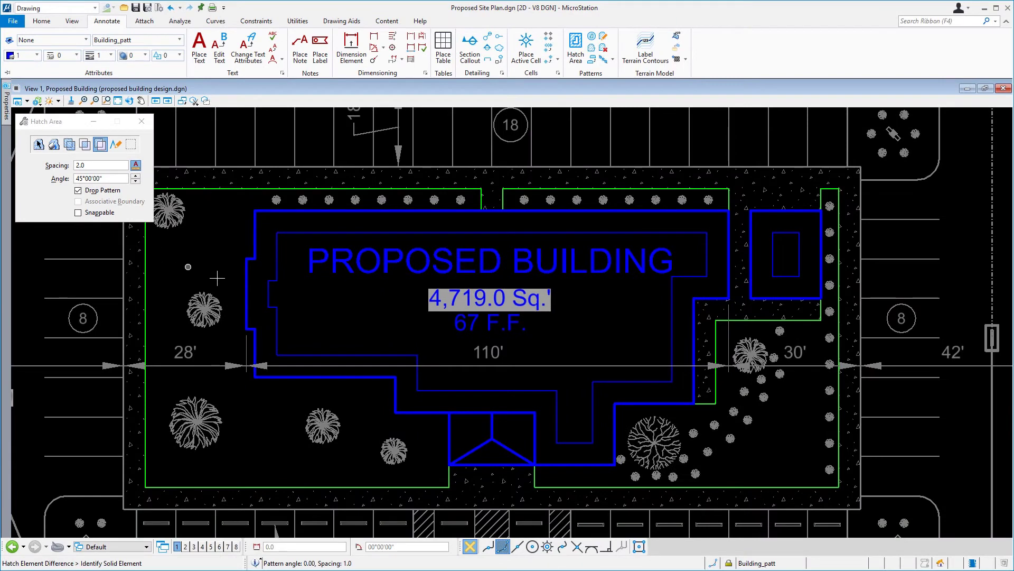
Hatch the band between the main building outline and its inner parallel copy.
left_click(517, 212)
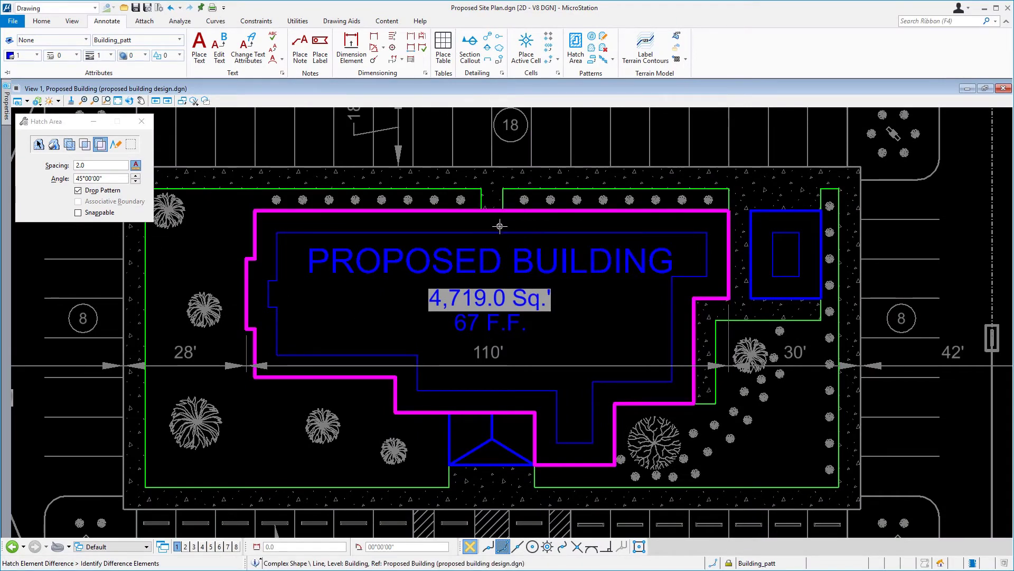
left_click(507, 230)
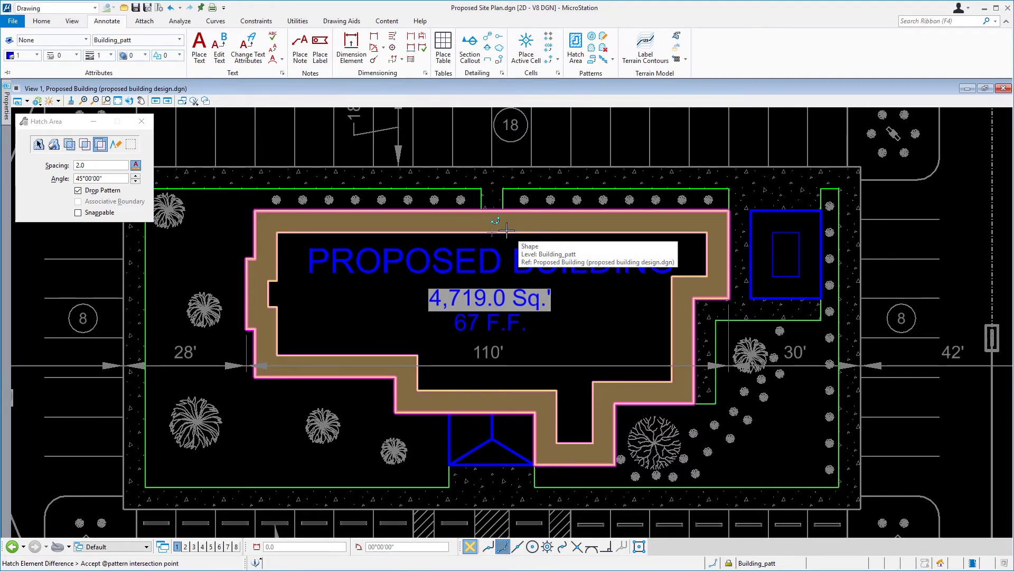
left_click(502, 189)
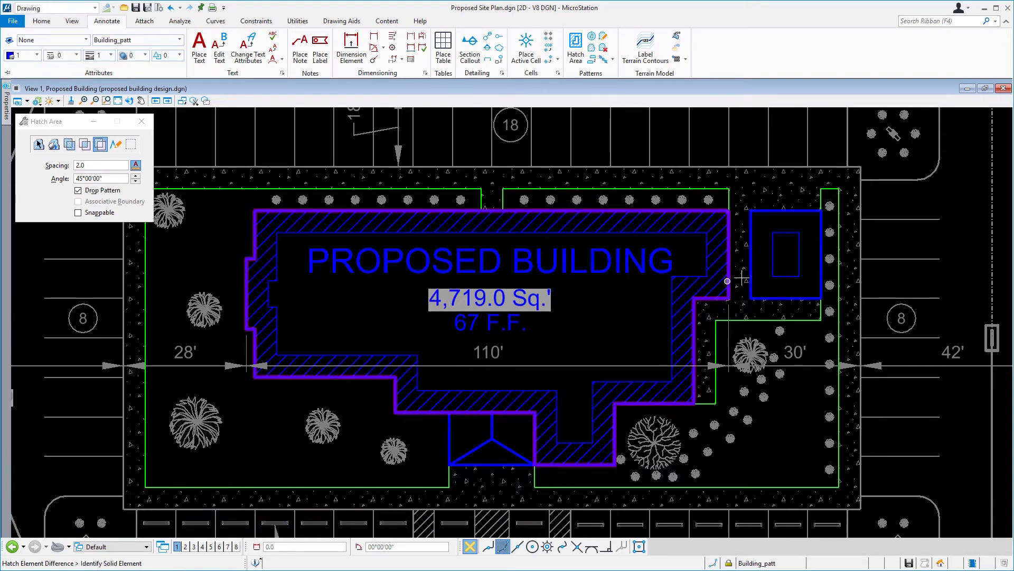
Hatch the band between the small rectangular outline and its inner parallel copy.
left_click(786, 211)
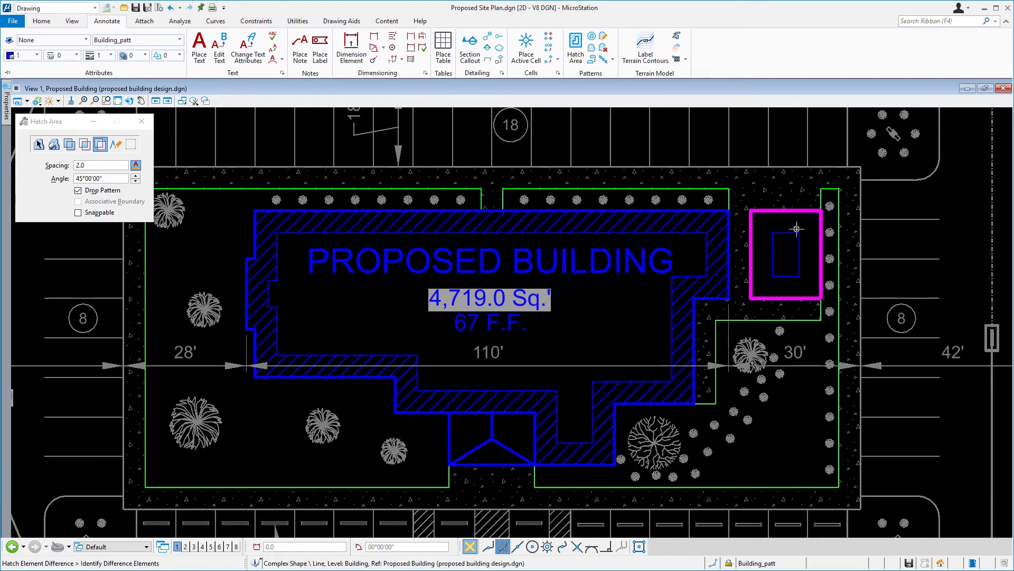
left_click(797, 228)
right_click(797, 229)
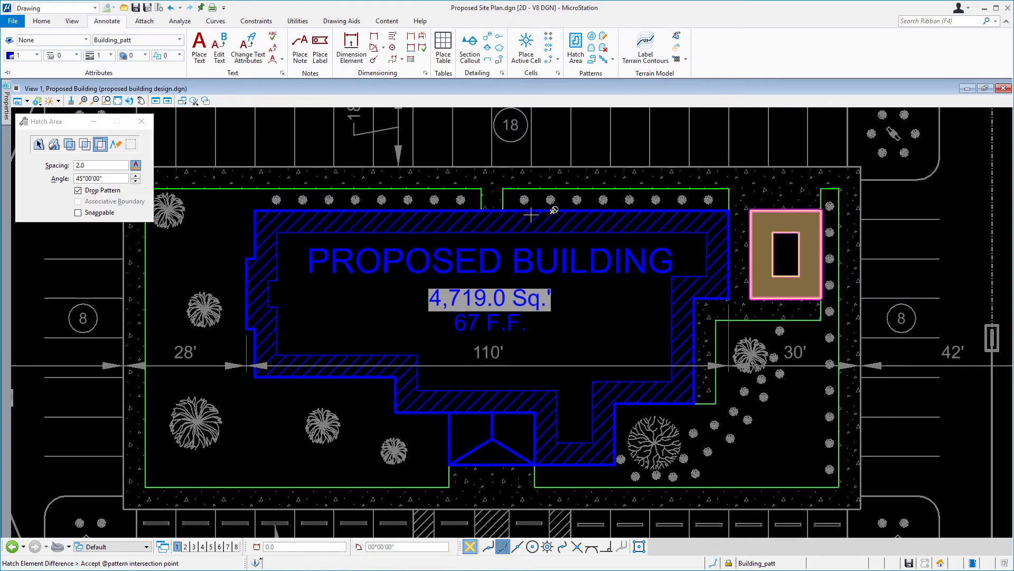
left_click(506, 182)
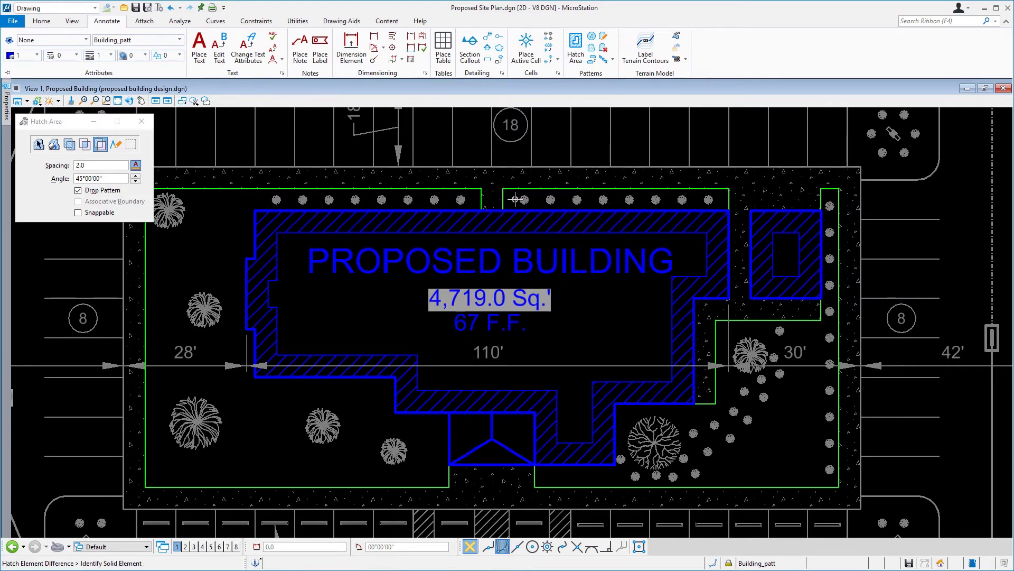
Delete the inner parallel copies of the main building outline and the small rectangle, keeping the hatching.
left_click(42, 22)
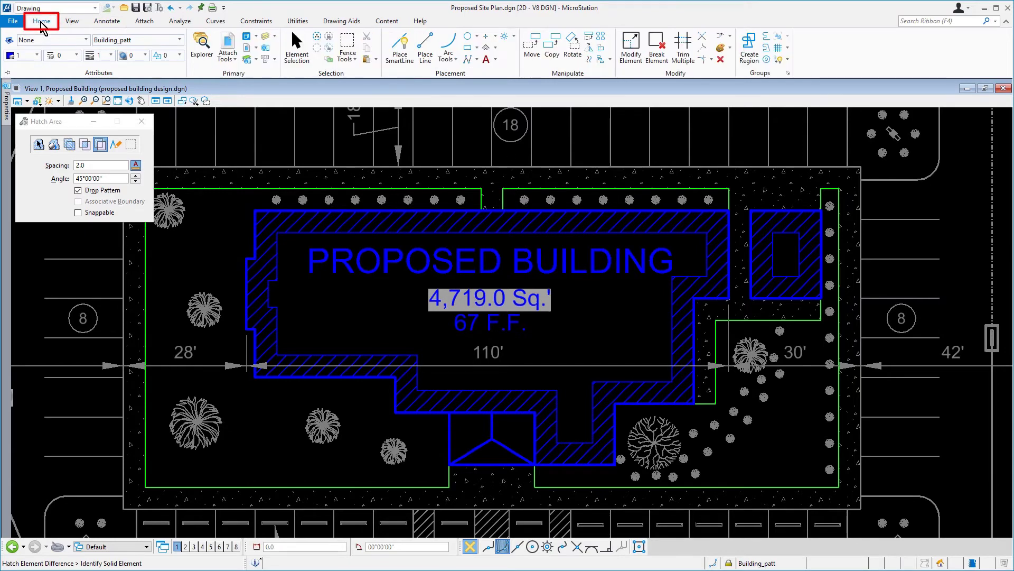
left_click(722, 62)
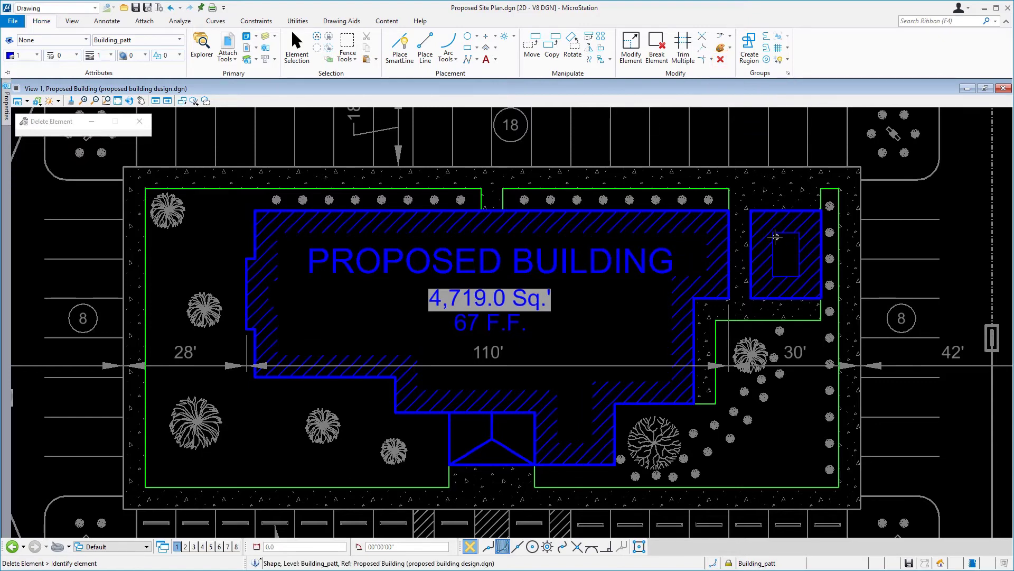
left_click(775, 236)
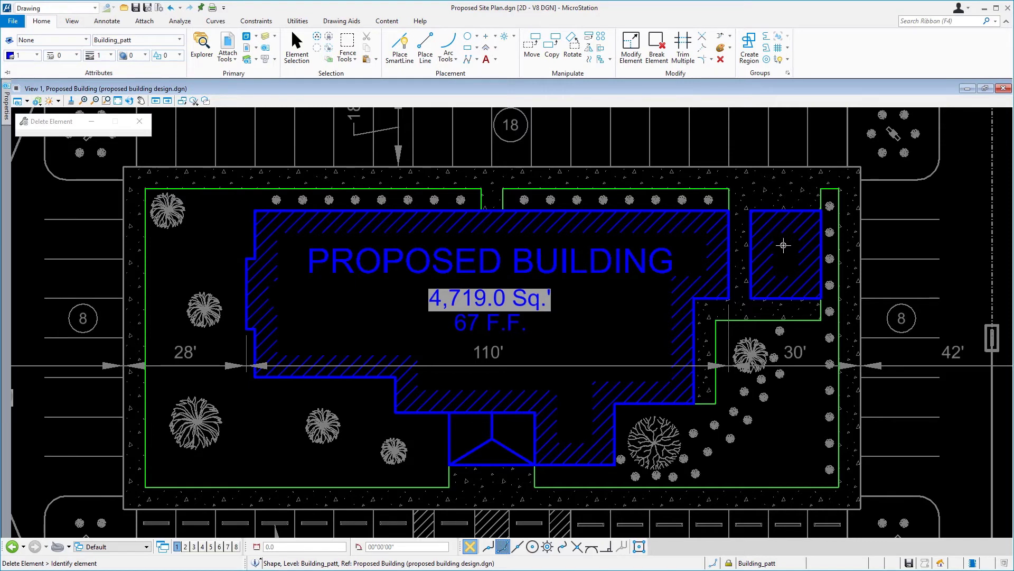
Deactivate the Proposed Building reference to return to the full site plan.
right_click(594, 280)
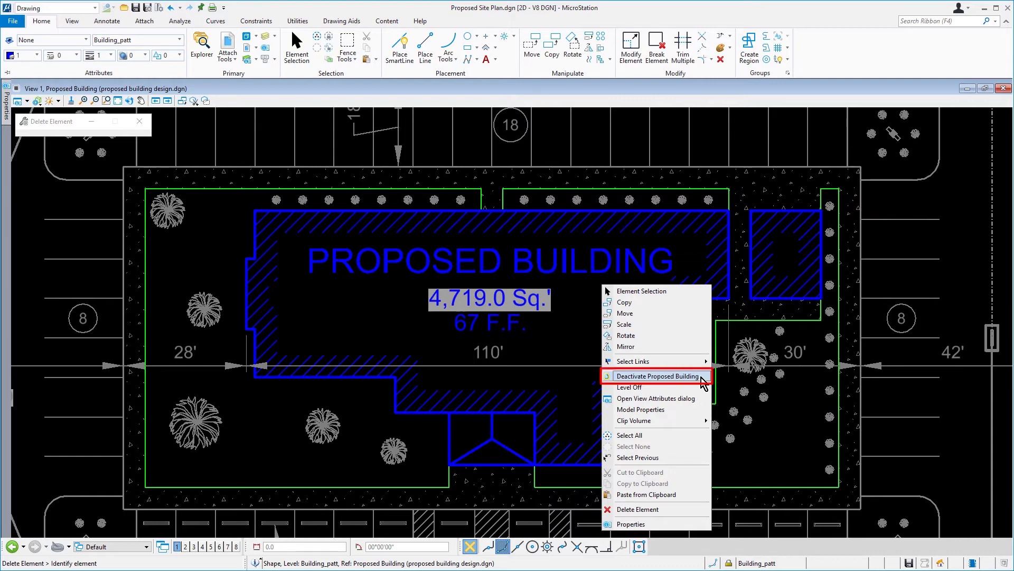
left_click(658, 376)
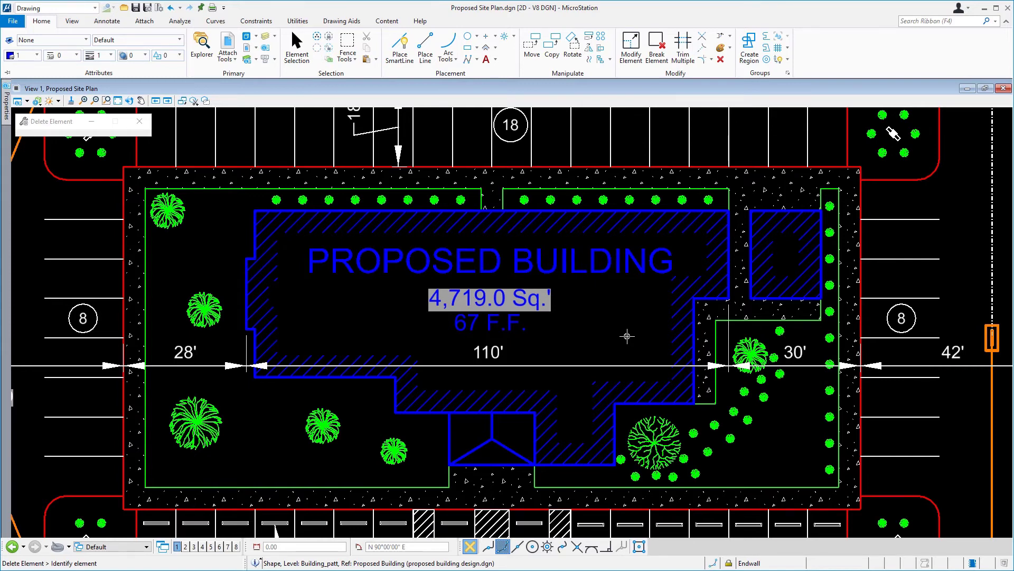
scroll(627, 335, "down", 4)
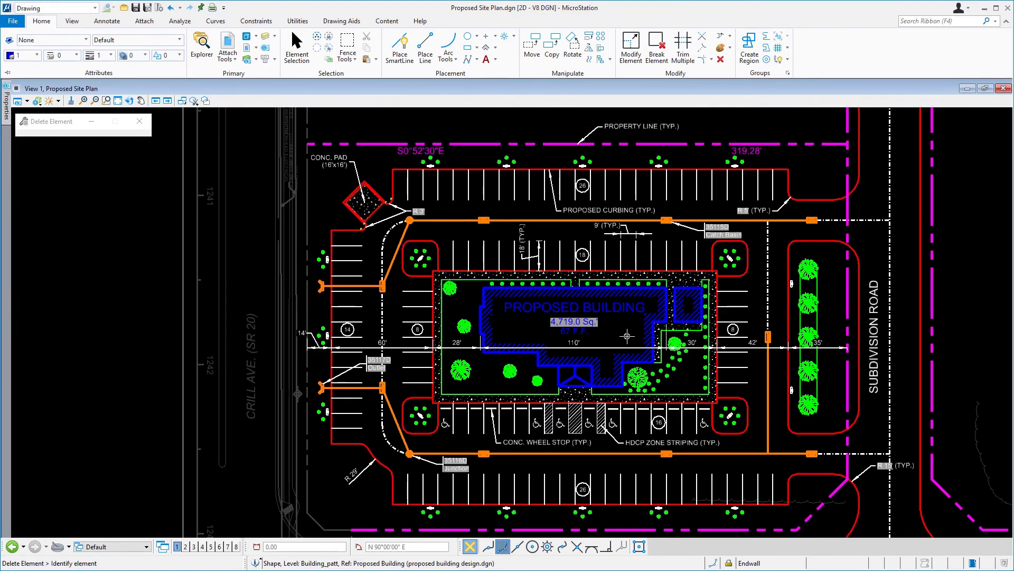